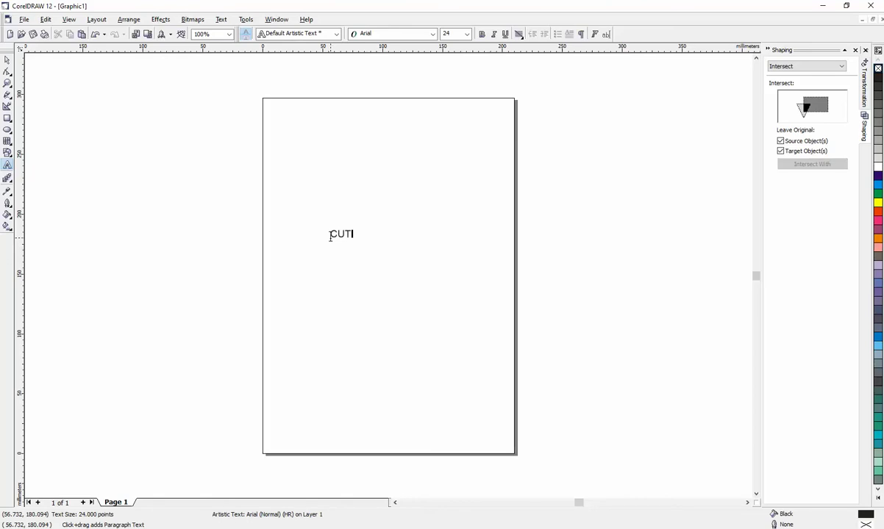
Enlarge the CUT text to about 223.6 points so it spans most of the page width
key("Escape")
left_click(6, 62)
left_click_drag(355, 242, 460, 327)
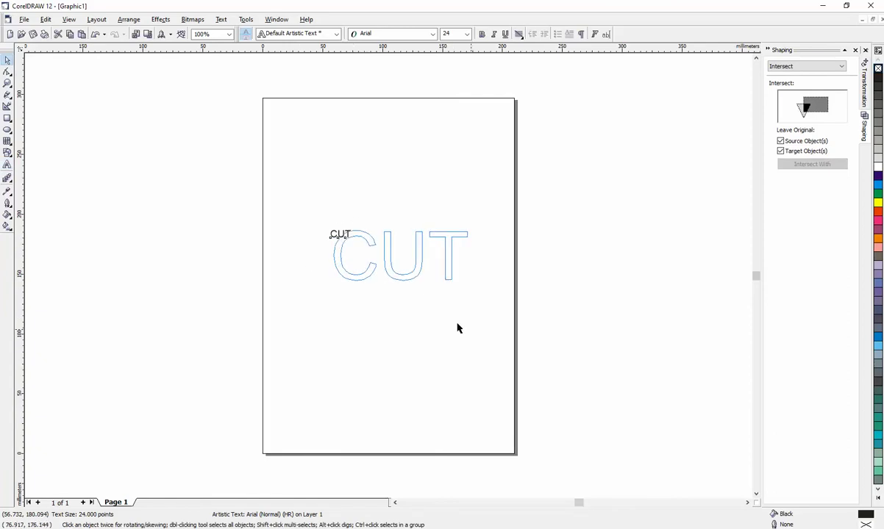
left_click_drag(326, 283, 284, 300)
left_click_drag(471, 298, 483, 304)
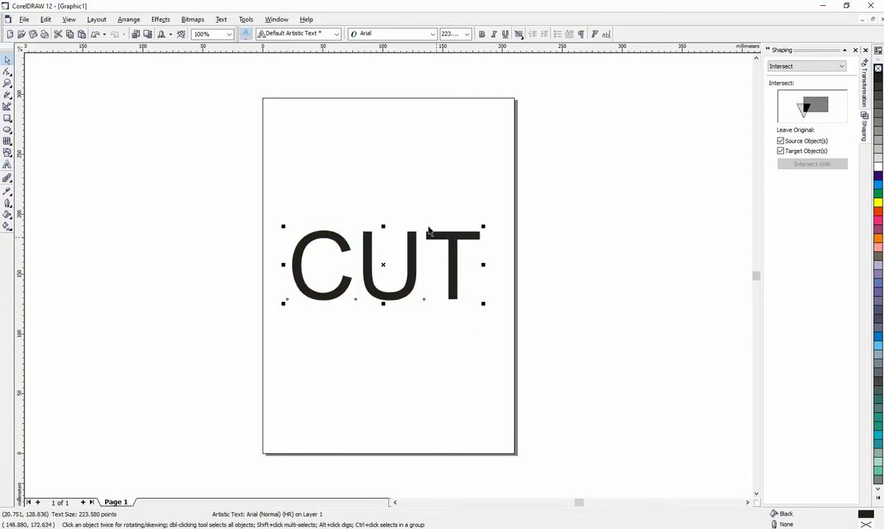
Format the CUT text in Arial Black with a cyan fill and a thin black outline, nudging it into place on the page
left_click(407, 34)
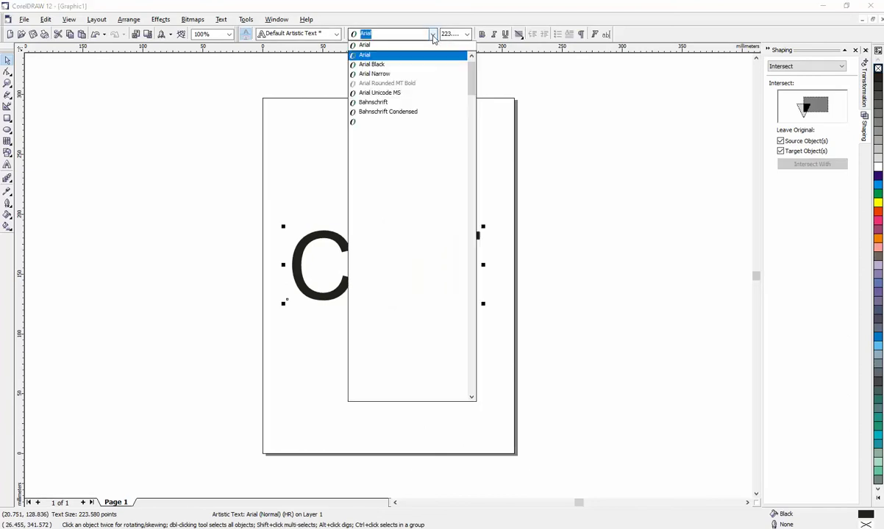
left_click(393, 65)
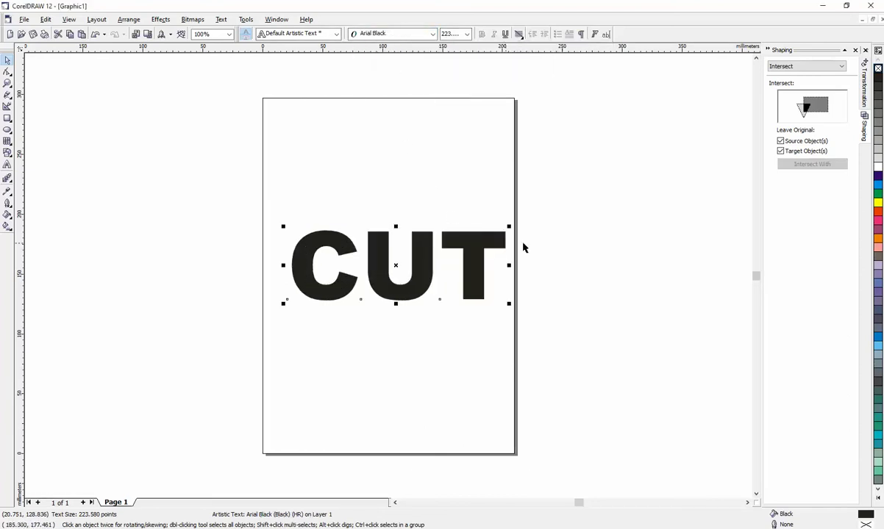
left_click(879, 188)
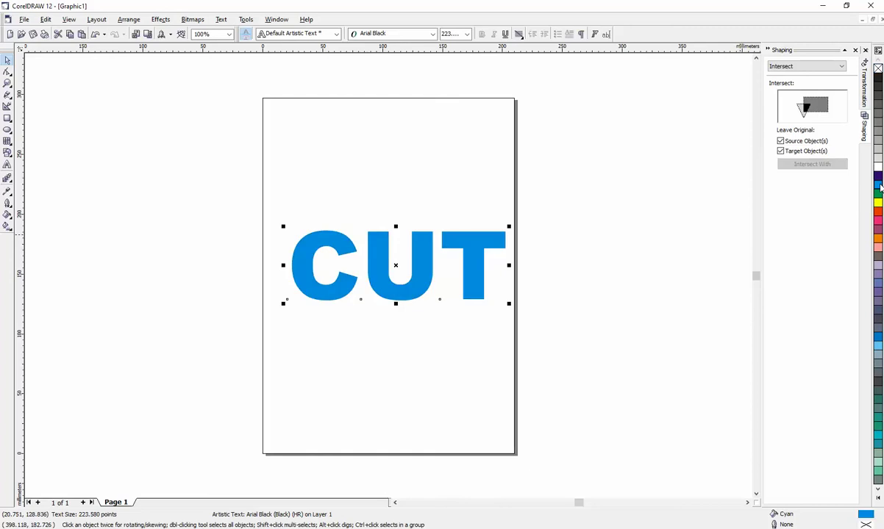
right_click(880, 81)
left_click_drag(439, 272, 434, 267)
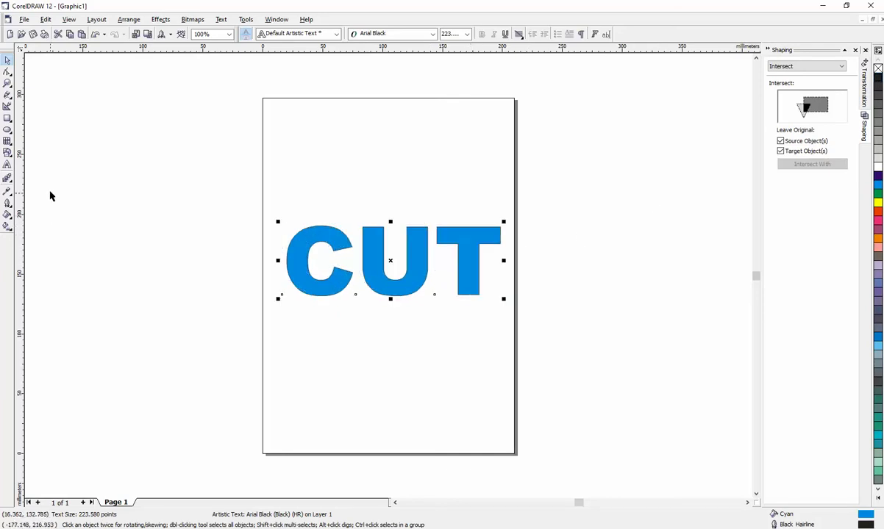
Draw a rectangle about 199.5 by 35.2 mm covering the lower half of the CUT text
left_click(7, 118)
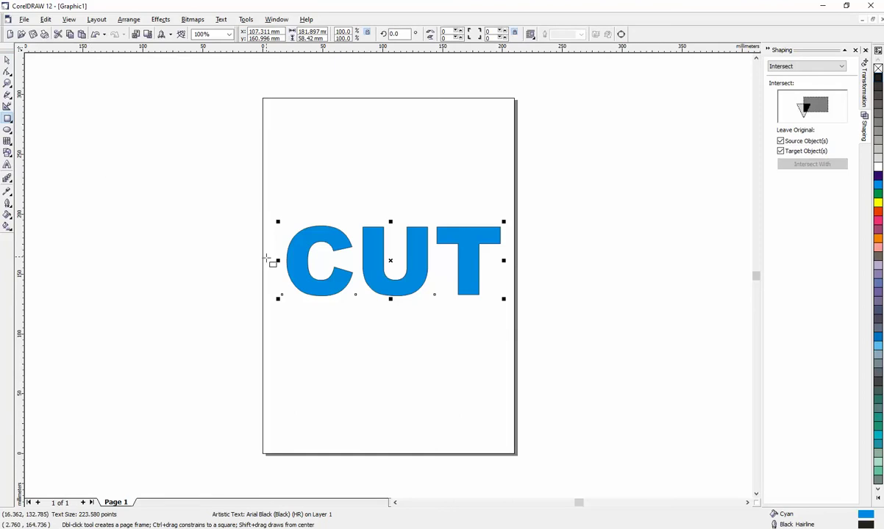
left_click_drag(272, 261, 512, 304)
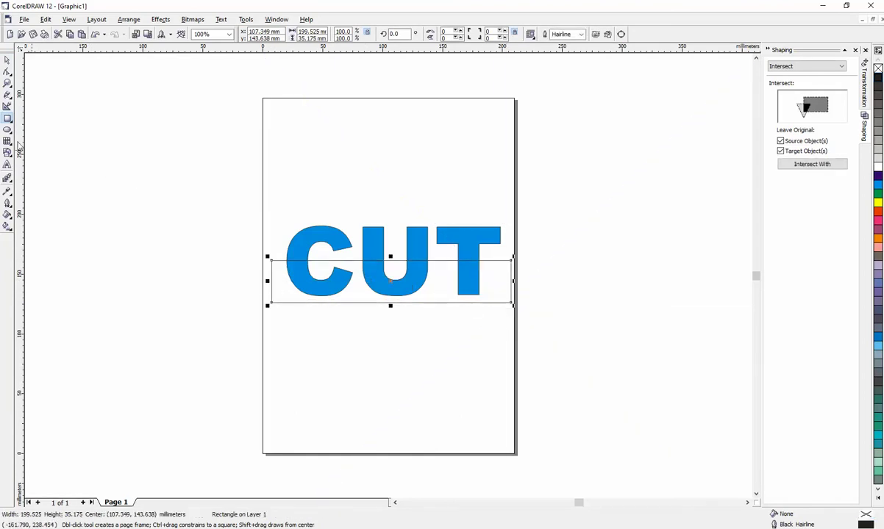
left_click(8, 60)
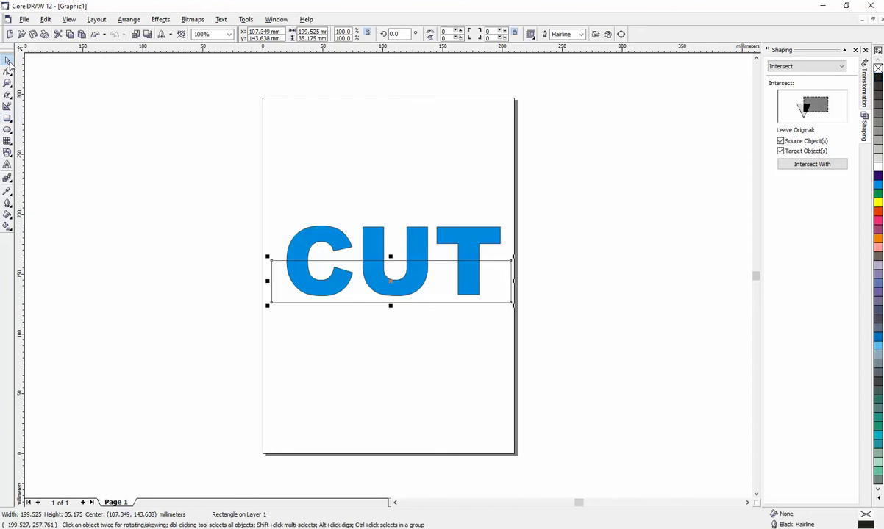
Intersect the rectangle with the CUT text, leaving both the source and target originals
left_click_drag(216, 176, 578, 339)
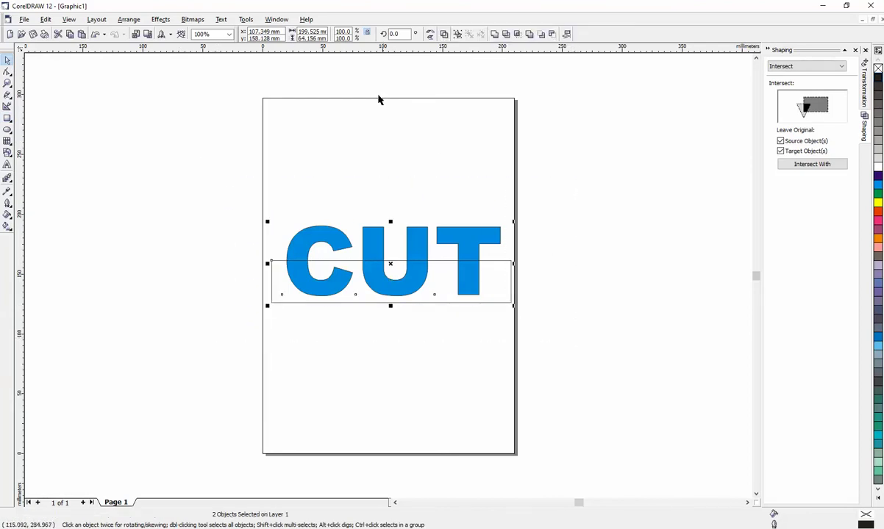
left_click(128, 19)
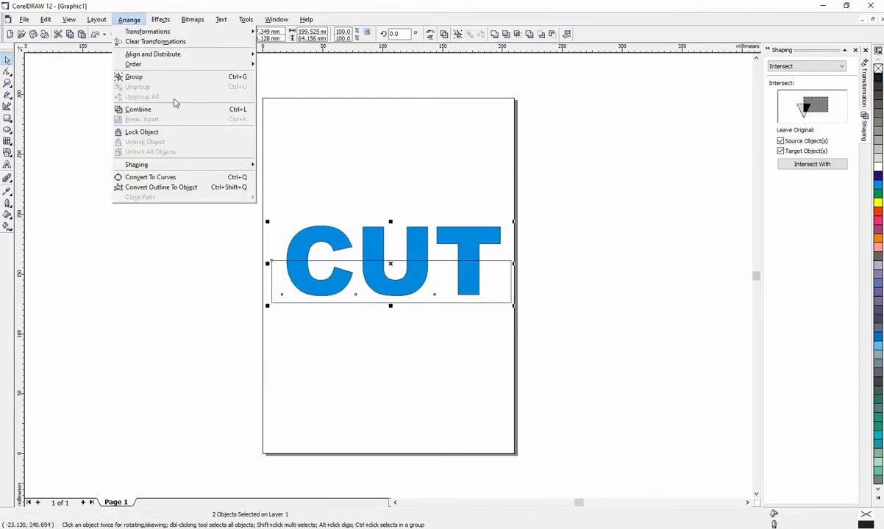
mouse_move(176, 164)
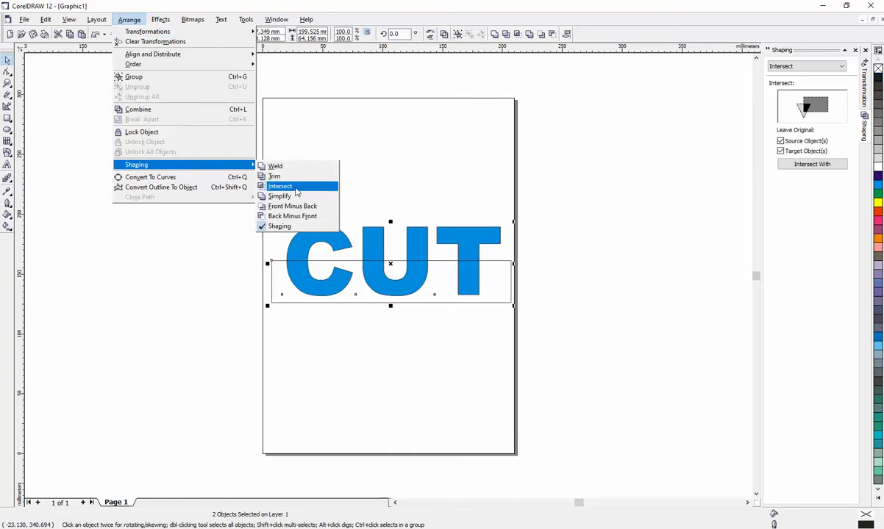
left_click(297, 188)
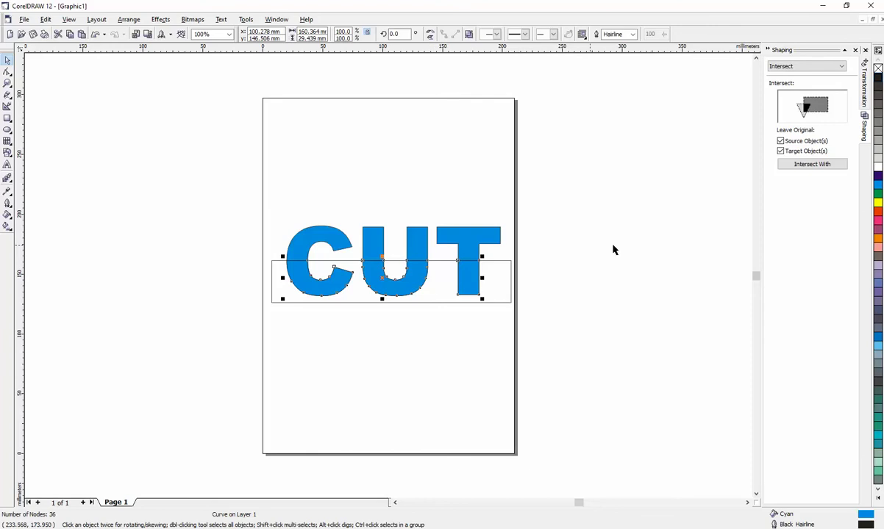
left_click(813, 165)
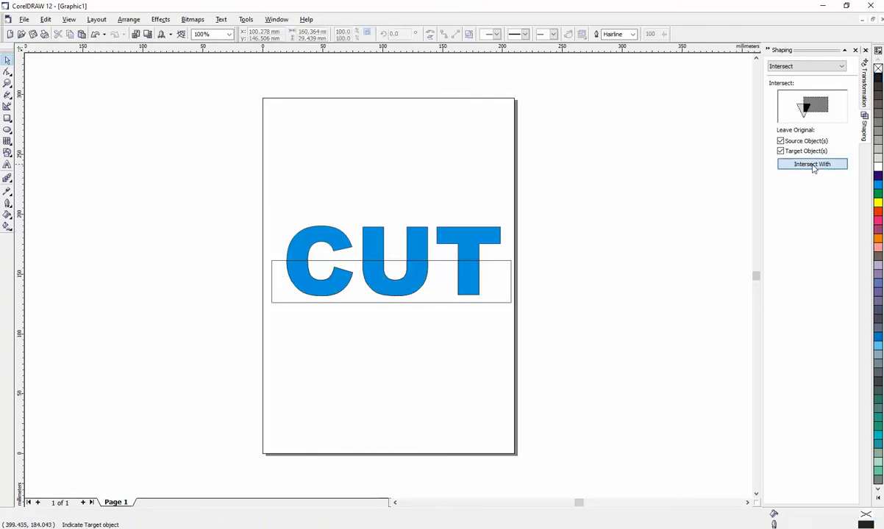
left_click(468, 248)
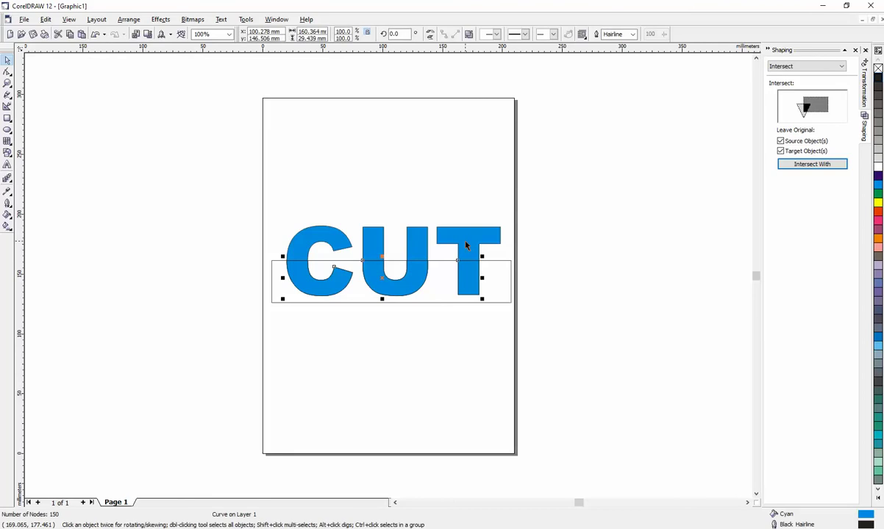
Move the rectangle and one lower-half letter piece down the page, and delete the duplicate lower-half piece
left_click_drag(480, 287, 482, 368)
left_click_drag(465, 283, 467, 439)
left_click_drag(421, 256, 657, 296)
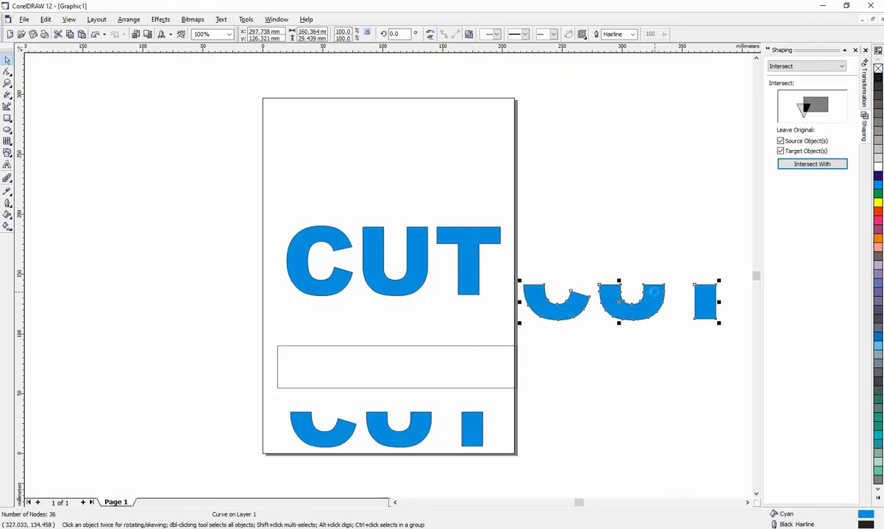
key("Delete")
Place the rectangle over the upper half of the CUT text and intersect them without leaving the source or target originals
left_click_drag(423, 358, 418, 227)
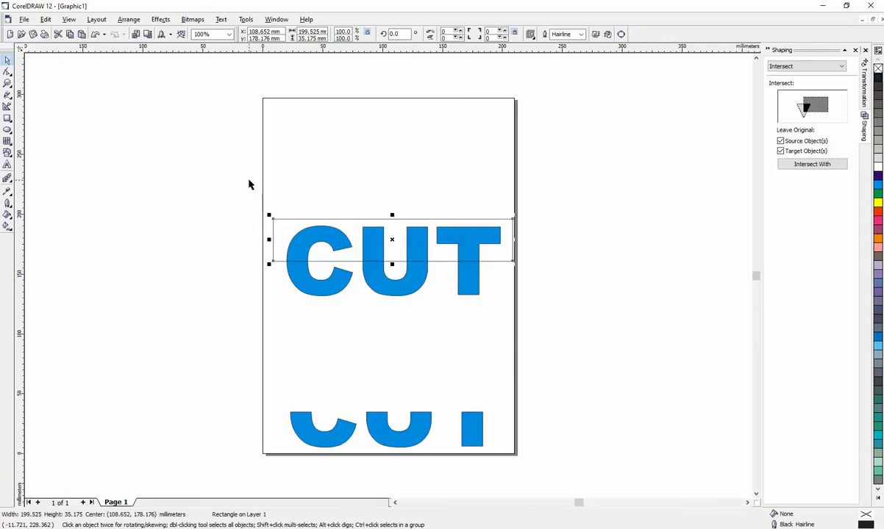
left_click_drag(212, 179, 598, 330)
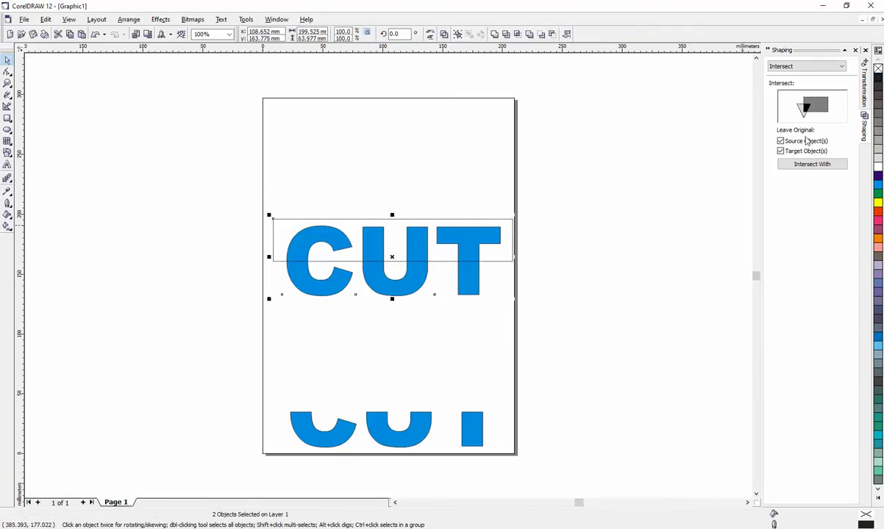
left_click(780, 142)
left_click(781, 152)
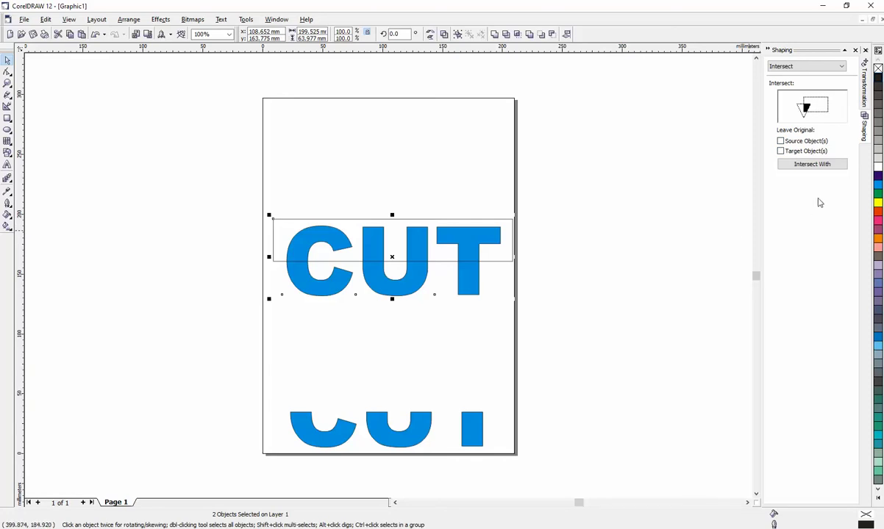
left_click(821, 166)
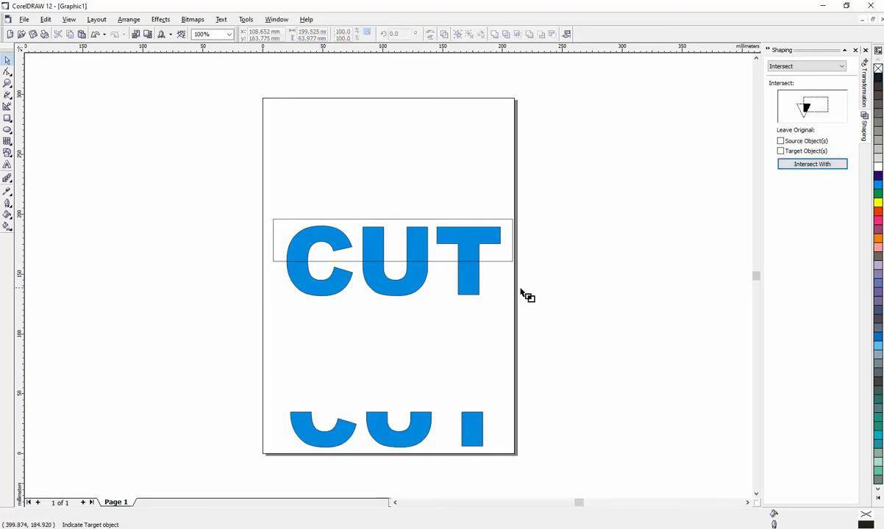
left_click(474, 292)
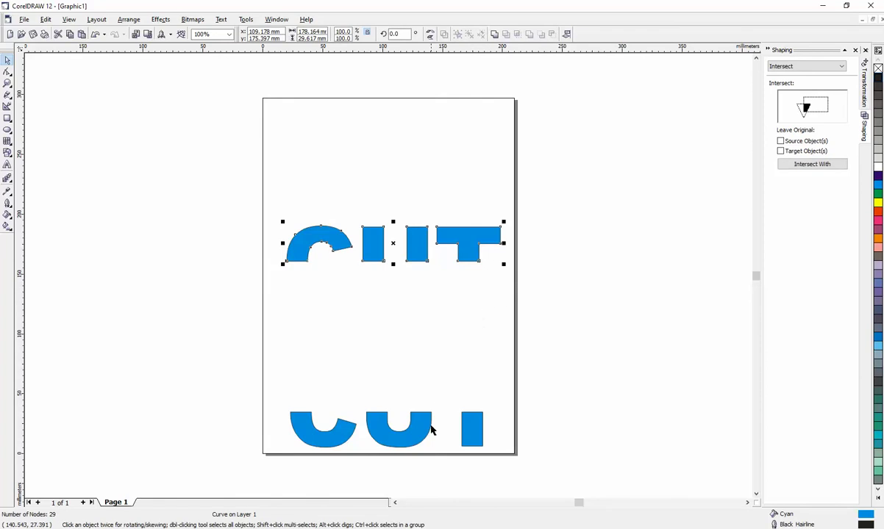
Move the lower-half letter piece up beneath the upper half, leaving a narrow gap between them
left_click_drag(418, 372, 417, 291)
left_click(430, 339)
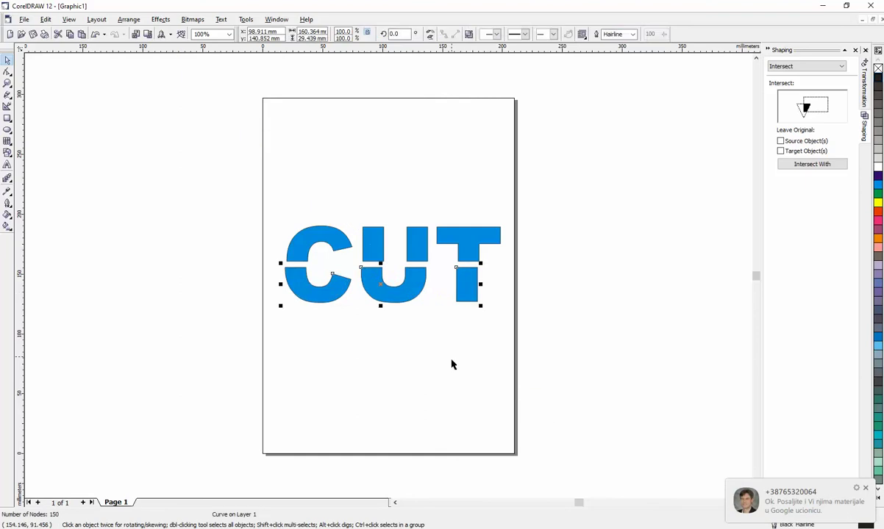
left_click(452, 363)
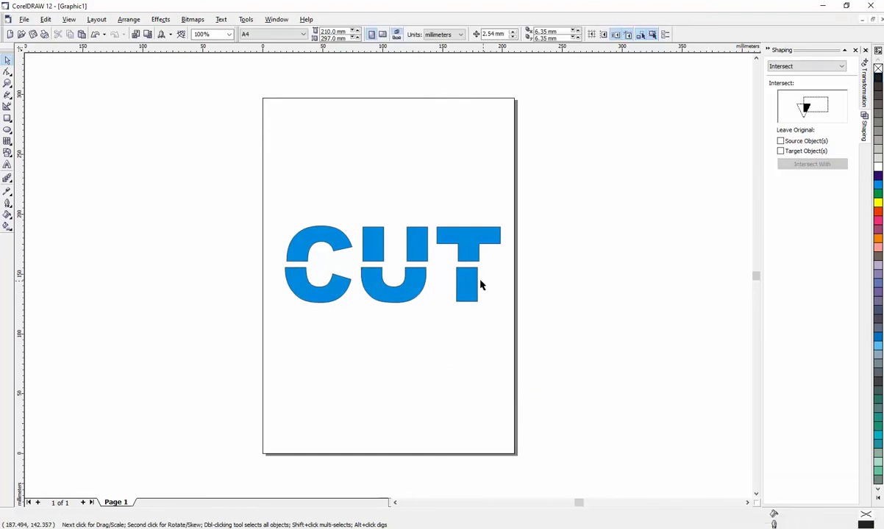
Extrude the lower-half letter piece toward the inside of the C with the Interactive Extrude tool, using the second extrusion type
left_click(410, 293)
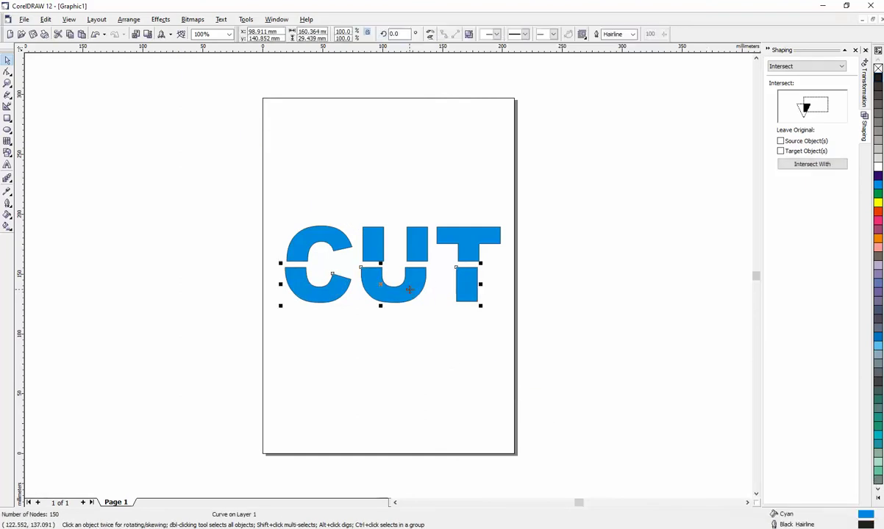
left_click(10, 184)
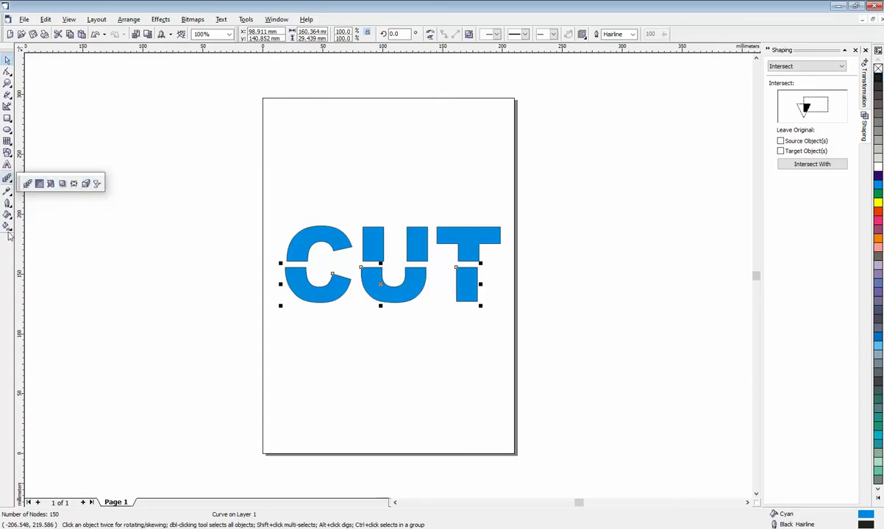
mouse_move(9, 205)
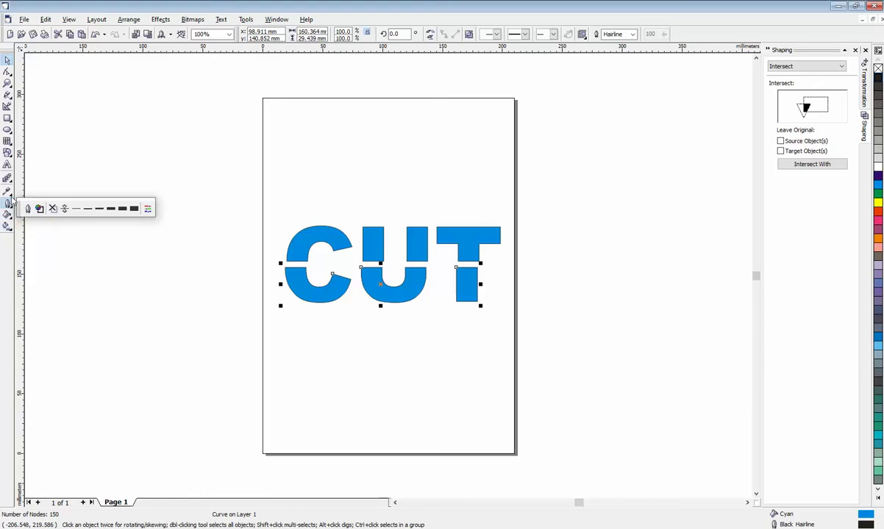
mouse_move(7, 181)
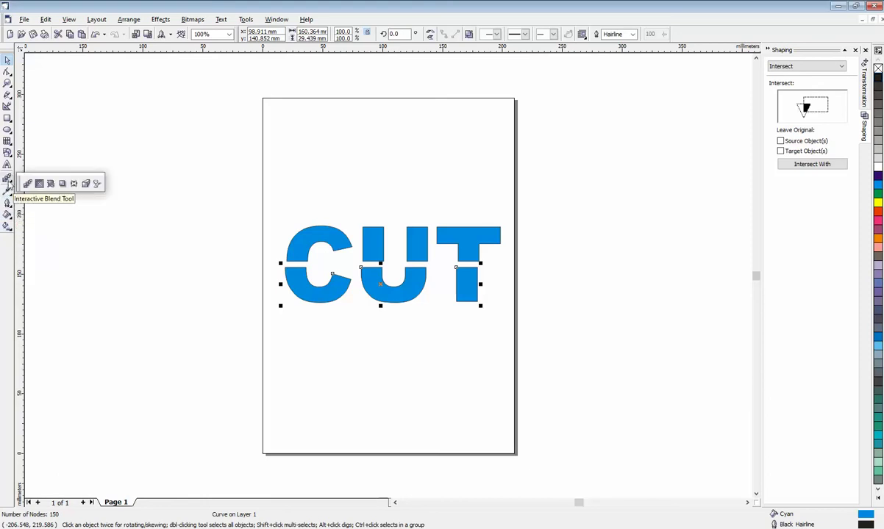
left_click(85, 184)
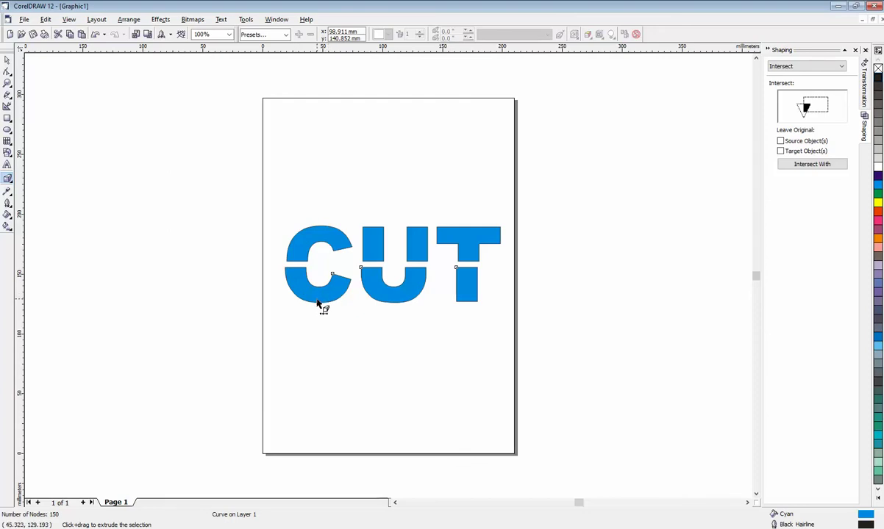
mouse_move(318, 304)
left_mouse_down()
mouse_move(288, 288)
mouse_move(313, 279)
mouse_move(273, 270)
mouse_move(319, 275)
left_mouse_up()
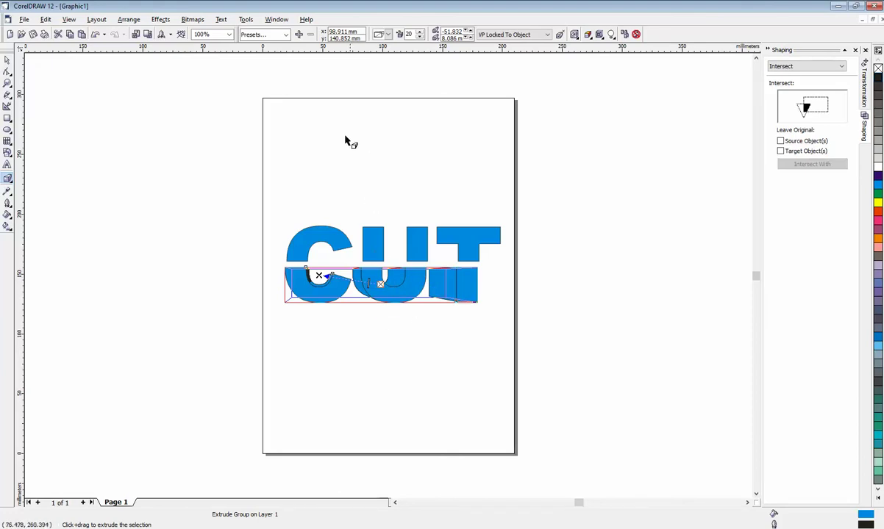
left_click(388, 35)
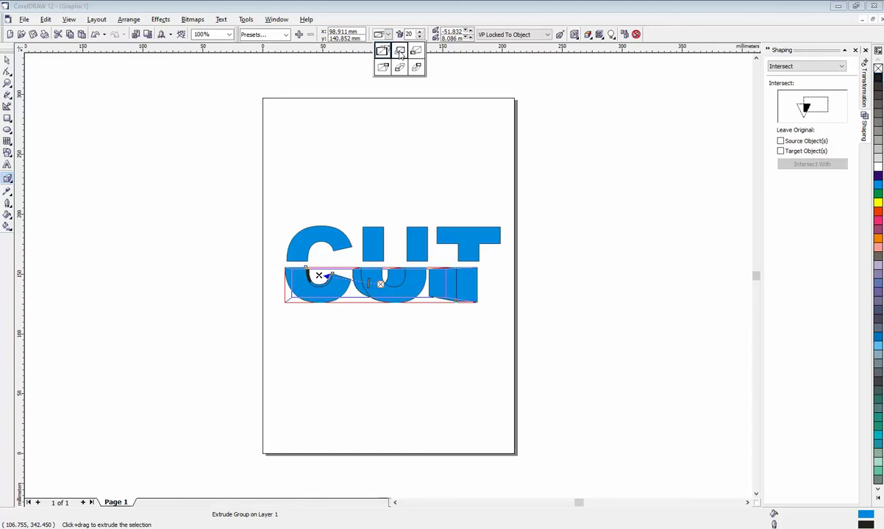
left_click(400, 52)
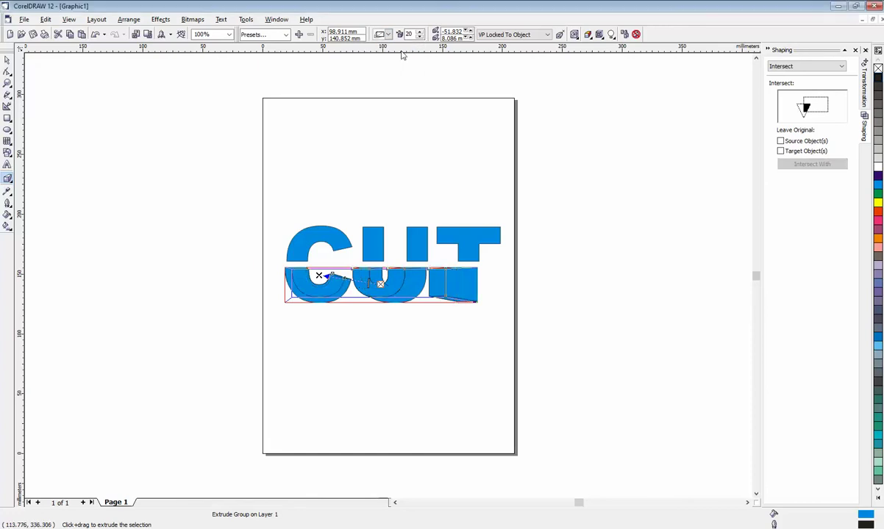
Set the extrusion's vanishing point coordinates to -56.912 mm horizontally and -14.774 mm vertically
left_click(468, 32)
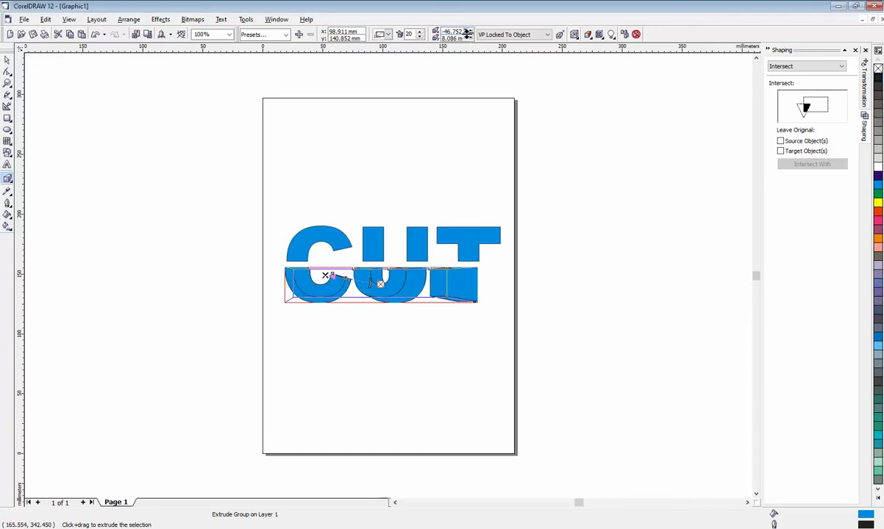
left_click(468, 36)
left_click(468, 36)
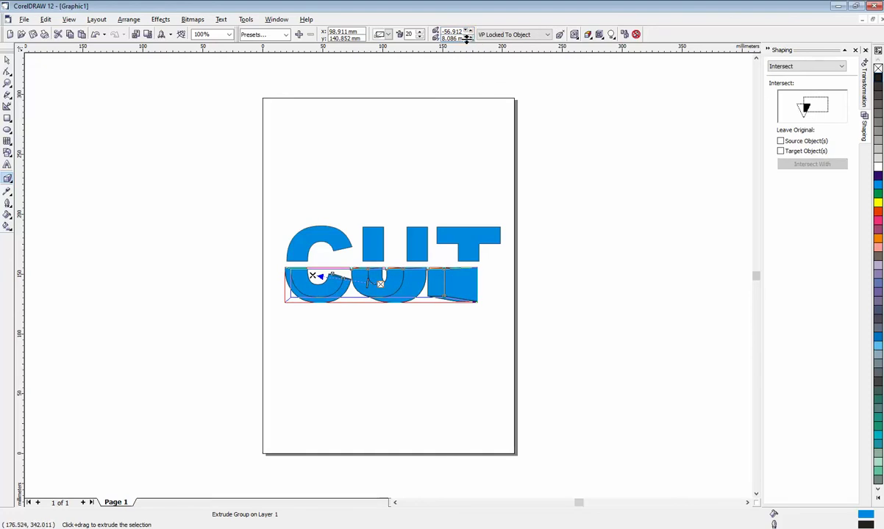
left_click(468, 39)
left_click(468, 39)
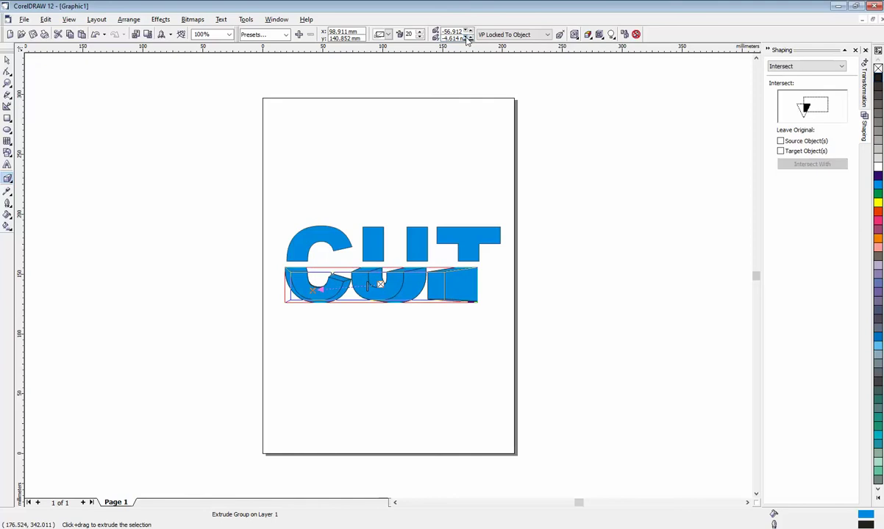
left_click(468, 39)
left_click(467, 38)
left_click(467, 39)
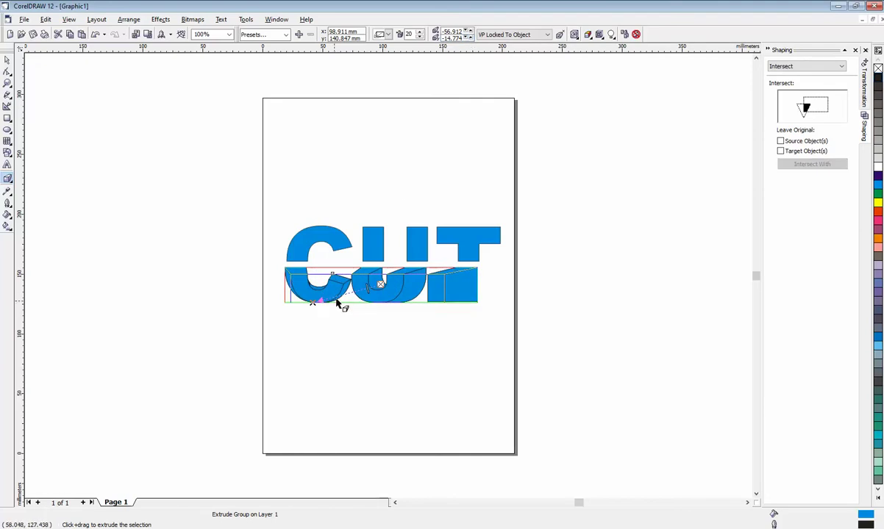
Apply color shading to the lower-half extrusion, running from blue to black
left_click(588, 34)
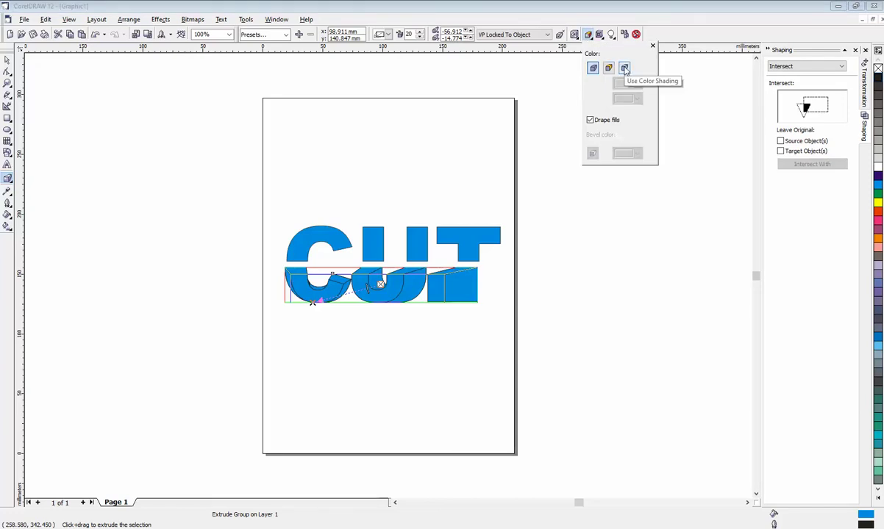
left_click(625, 69)
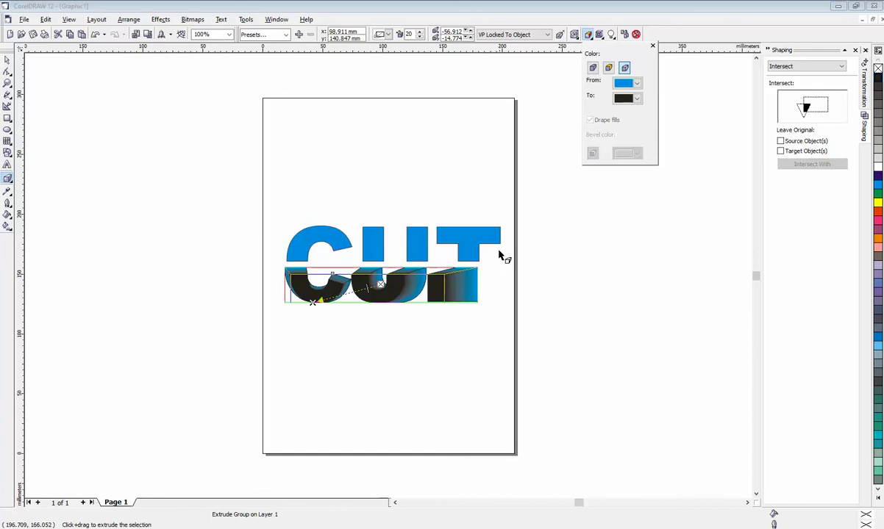
left_click(6, 61)
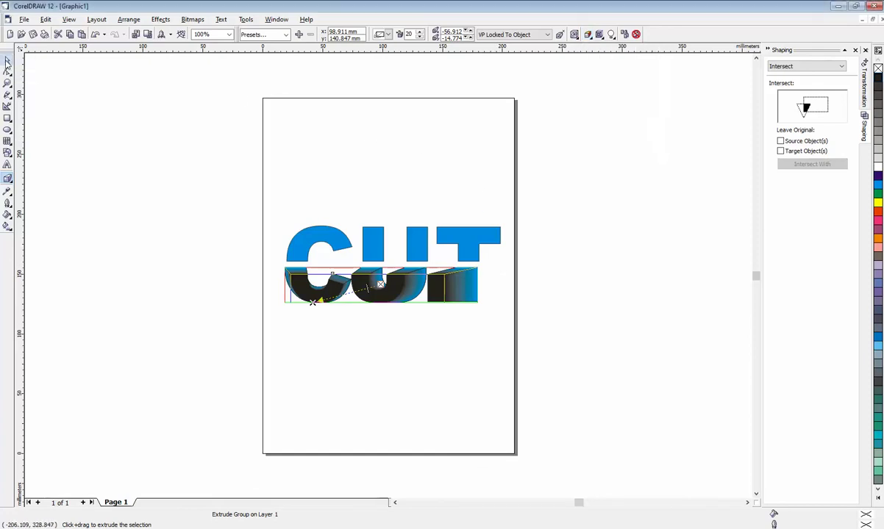
Copy the extrude effect from the lower-half letters onto the upper-half CUT letters and deselect everything
left_click(311, 250)
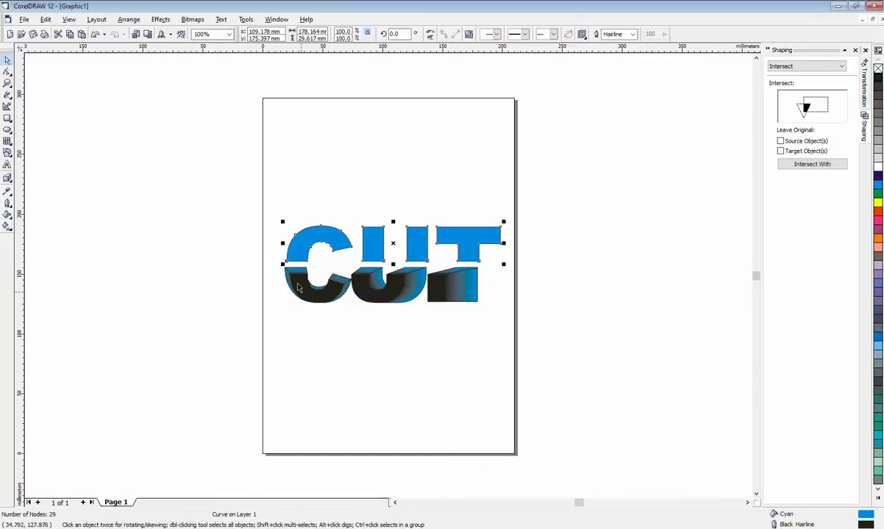
left_click(161, 21)
mouse_move(216, 177)
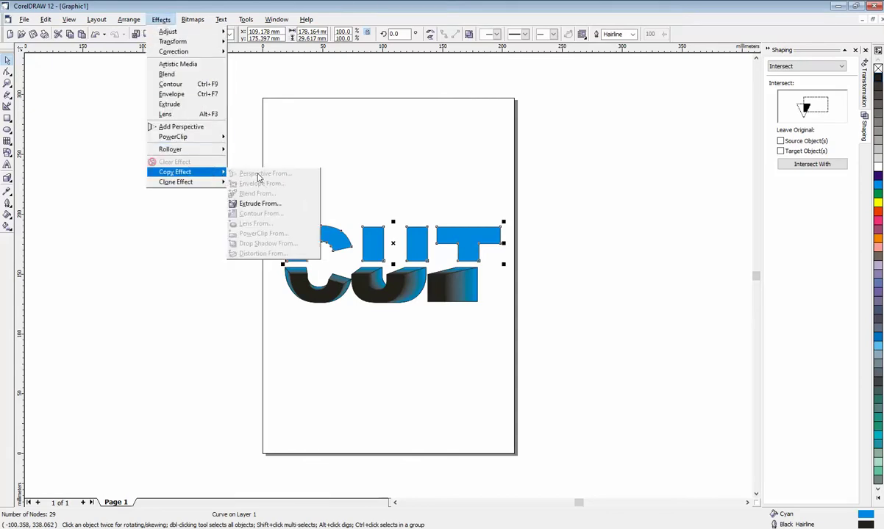
left_click(253, 203)
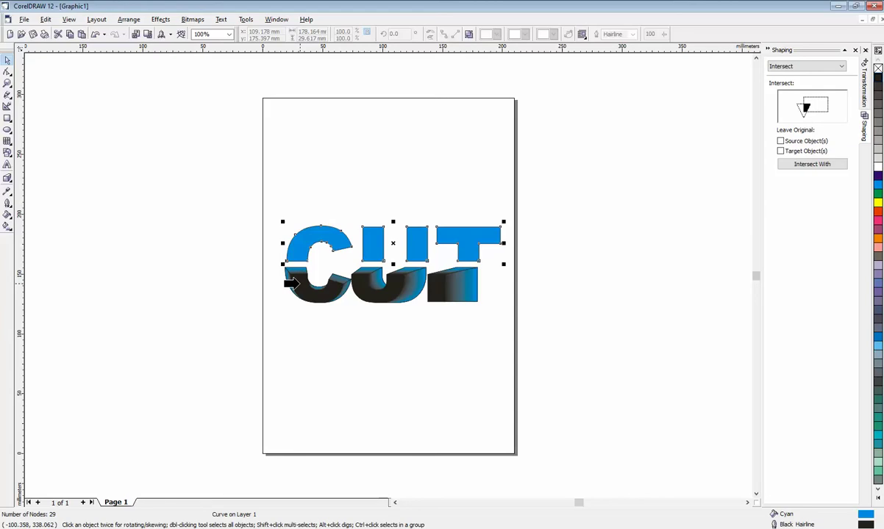
left_click(290, 282)
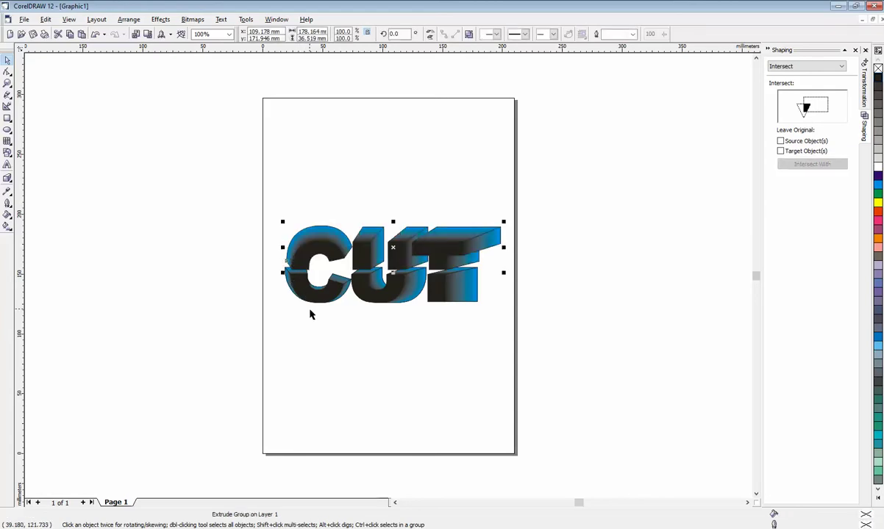
left_click(313, 319)
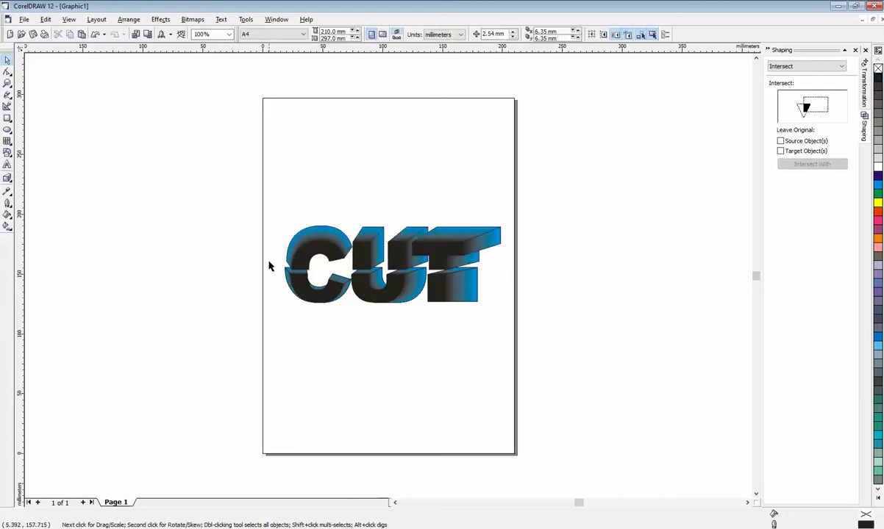